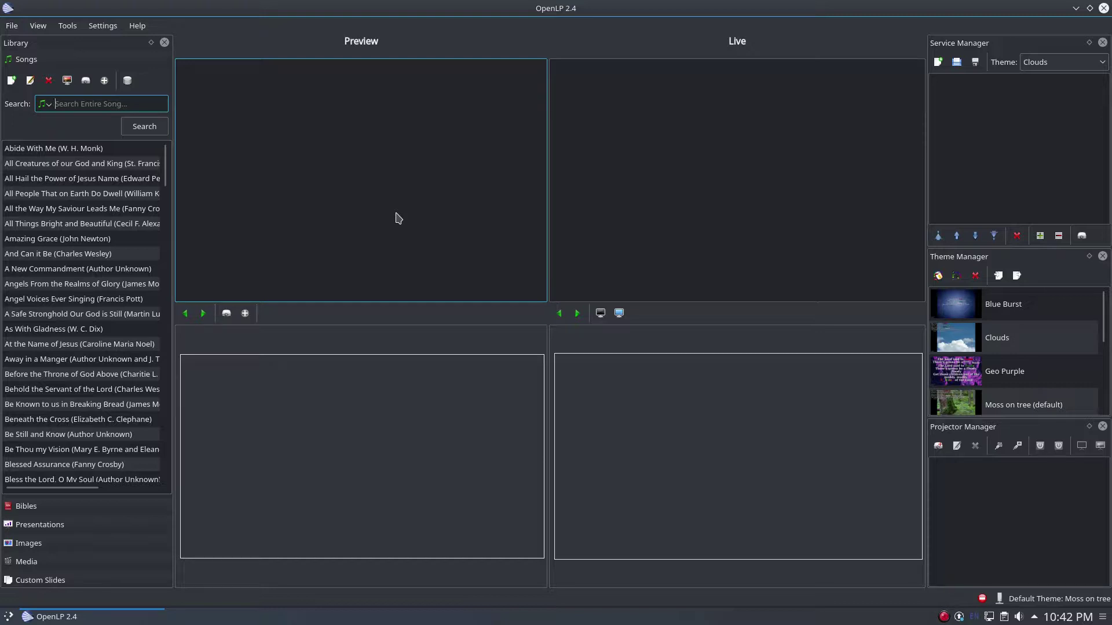
Step: Bring up the Configure OpenLP dialog from the Settings menu
click(105, 26)
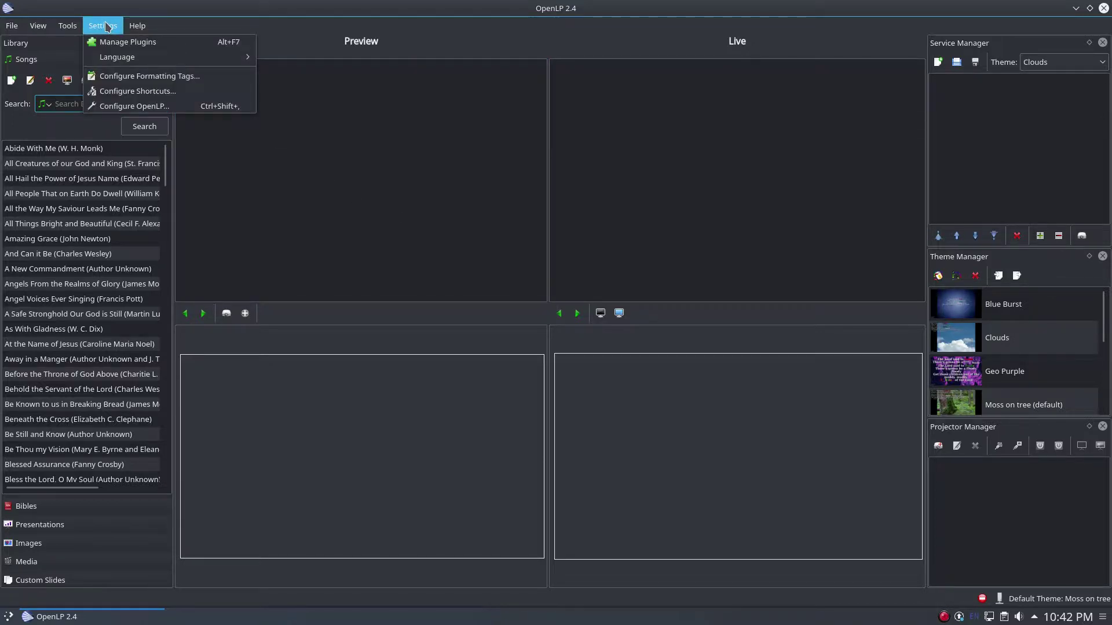
click(114, 106)
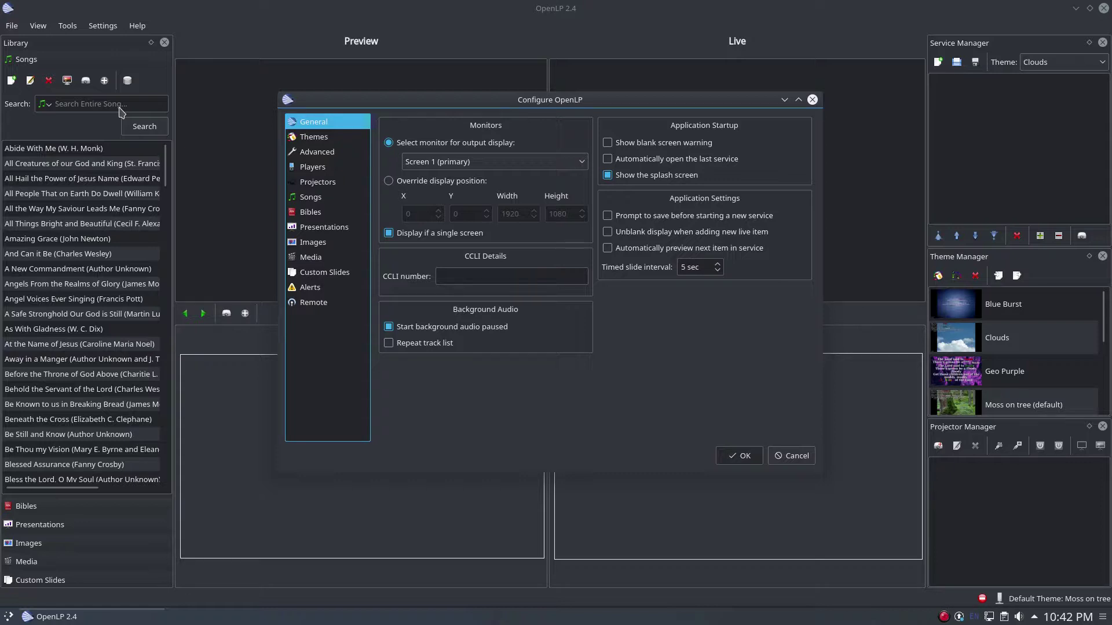
Step: Review the Presentations controller settings and accept the configuration
click(324, 228)
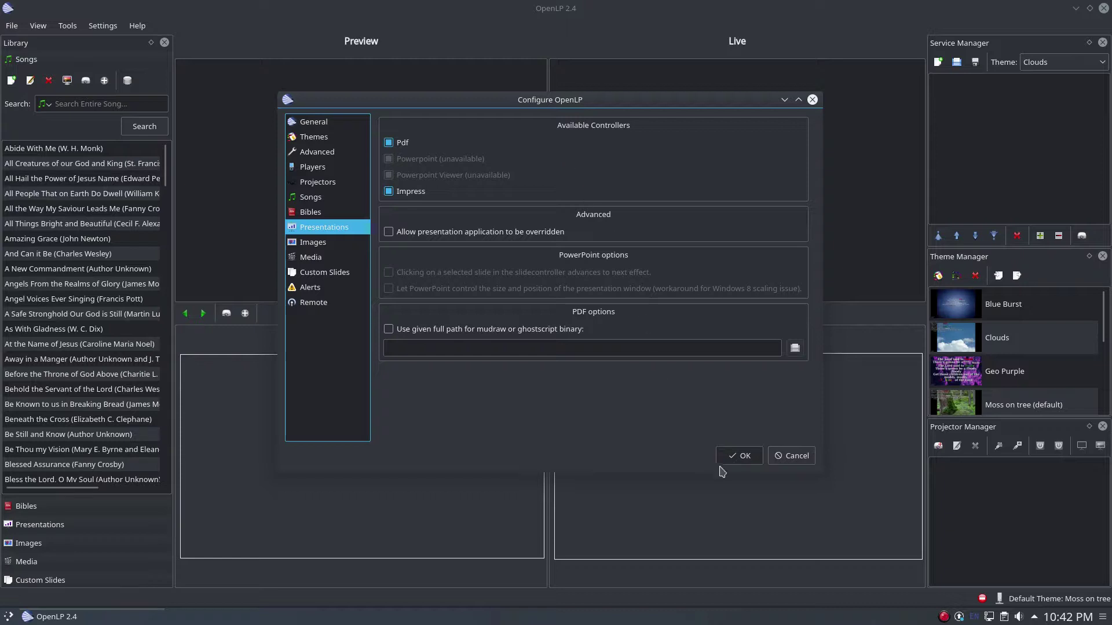
click(753, 459)
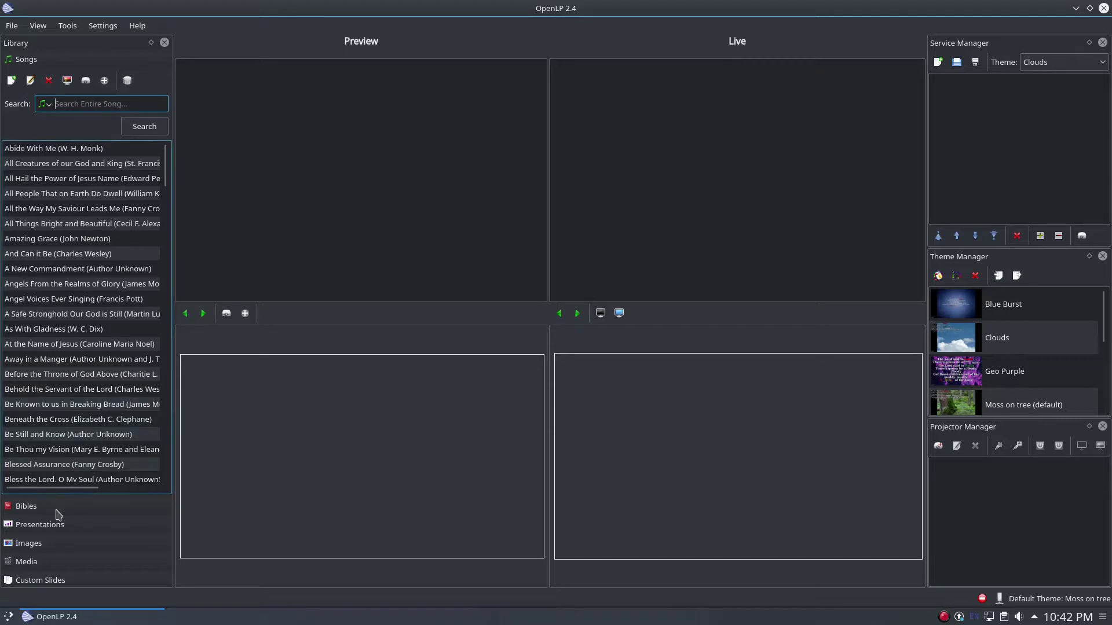
Step: Import presentation.pptx from Documents into the Presentations library
click(39, 525)
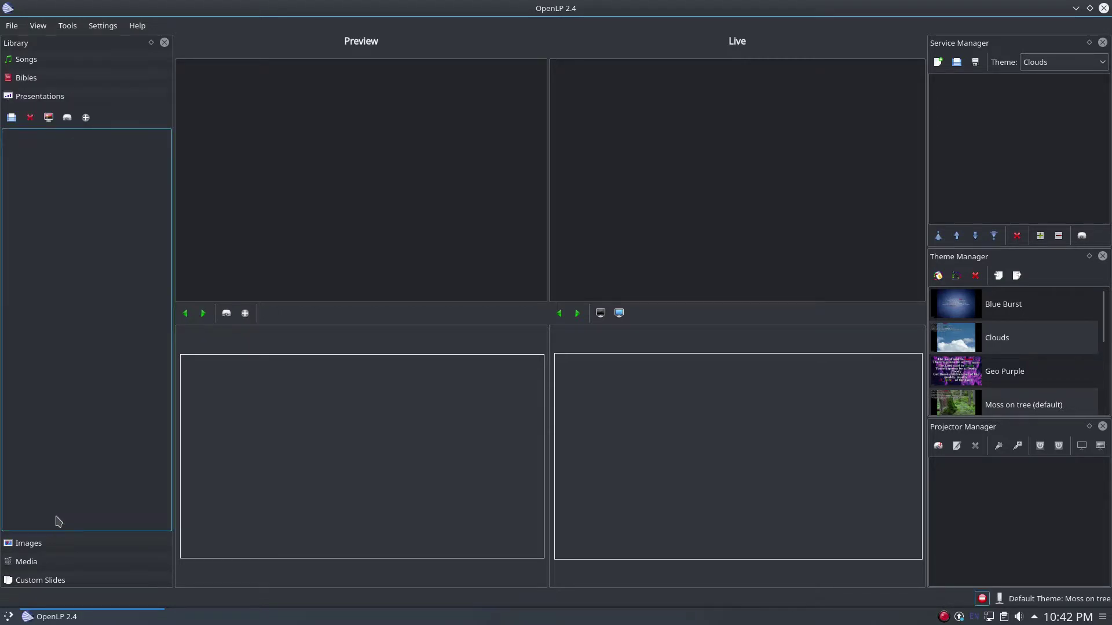
click(11, 118)
click(487, 198)
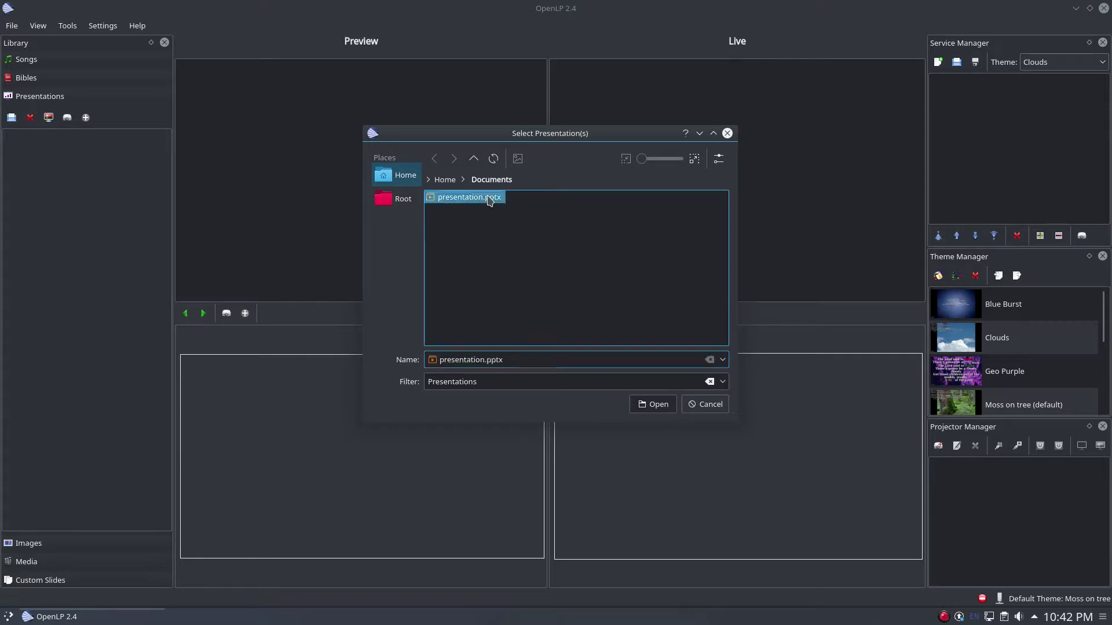
click(658, 405)
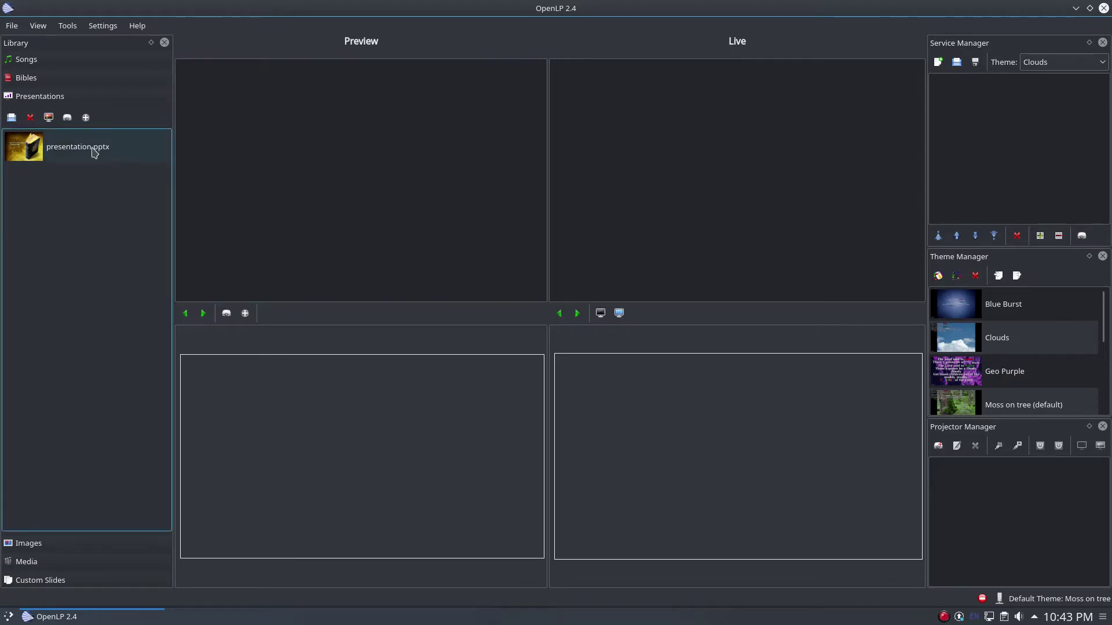
Step: Drag presentation.pptx into the Service Manager and expand it to list its slides
drag(79, 149, 1003, 149)
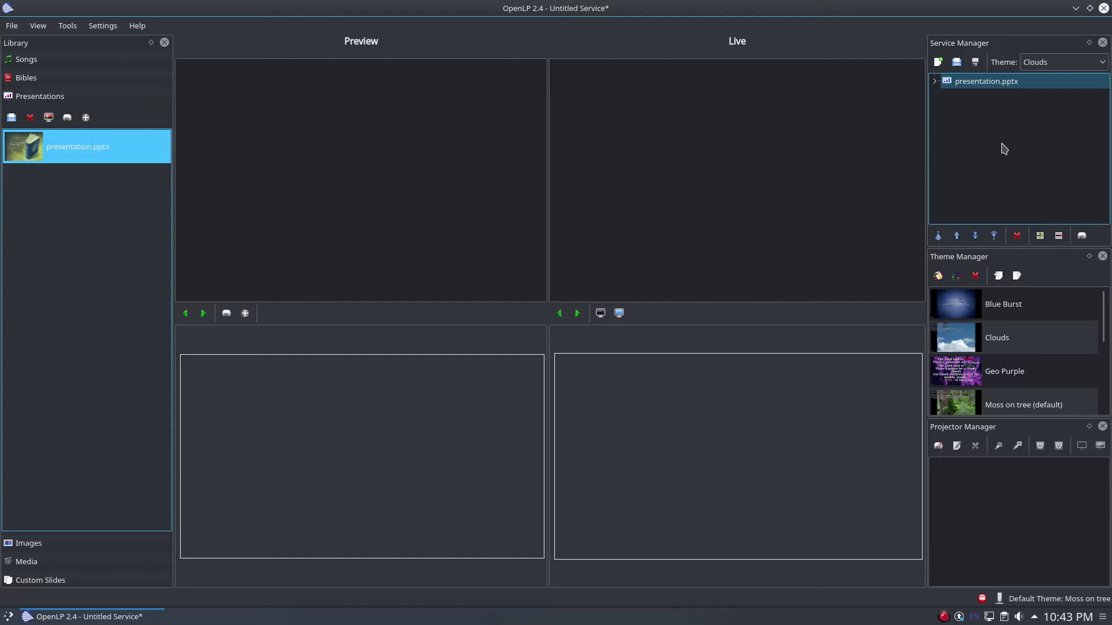
click(935, 82)
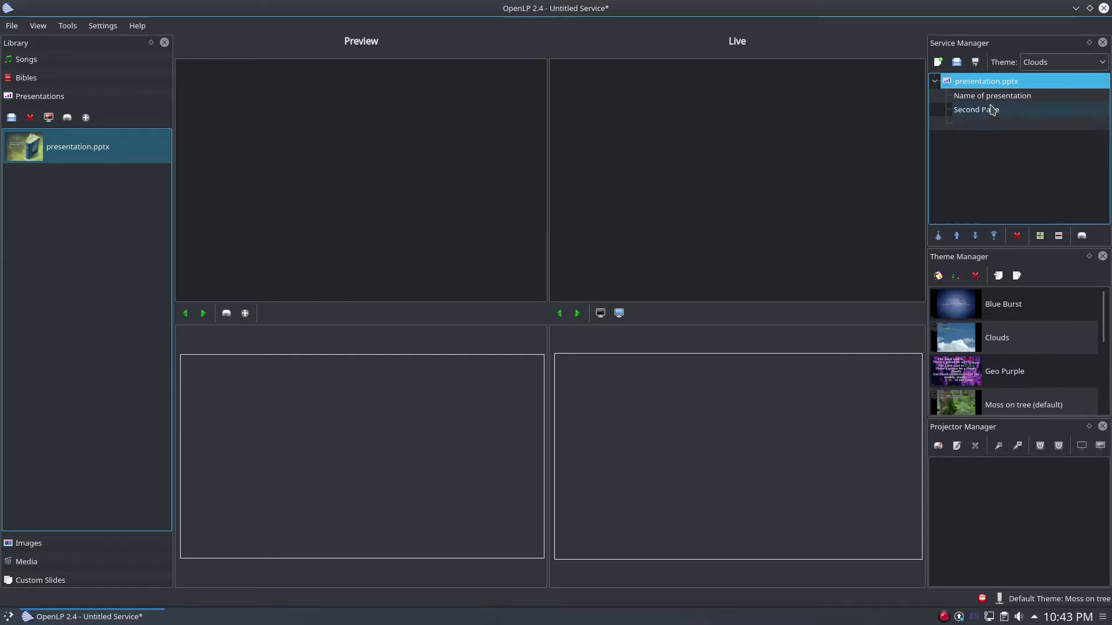
Step: Send presentation.pptx live so its title slide displays with slide previews
double_click(995, 81)
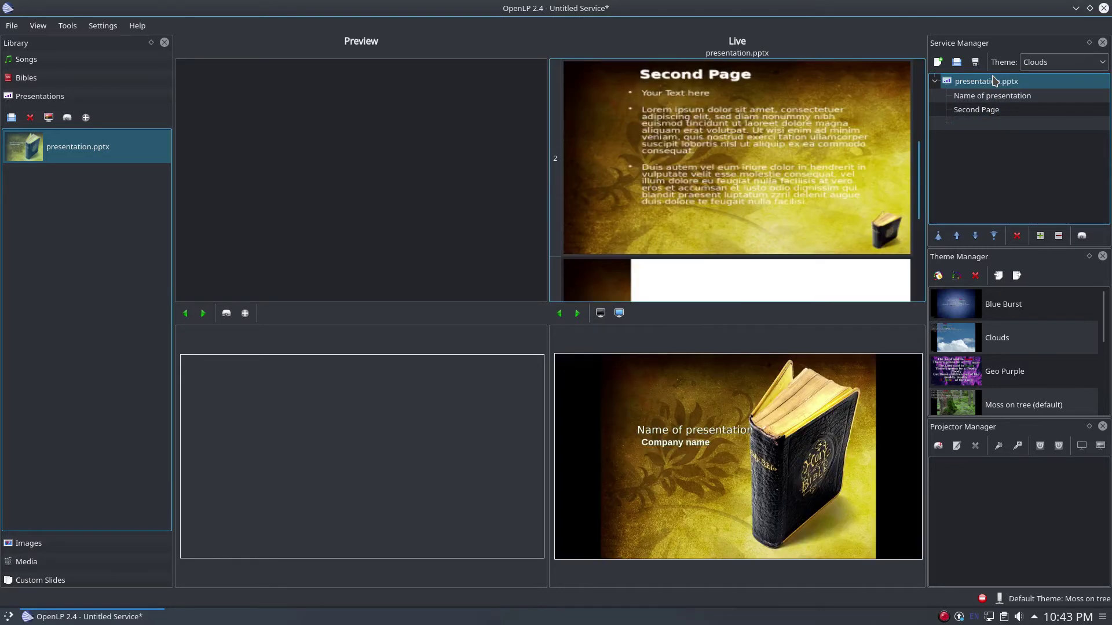